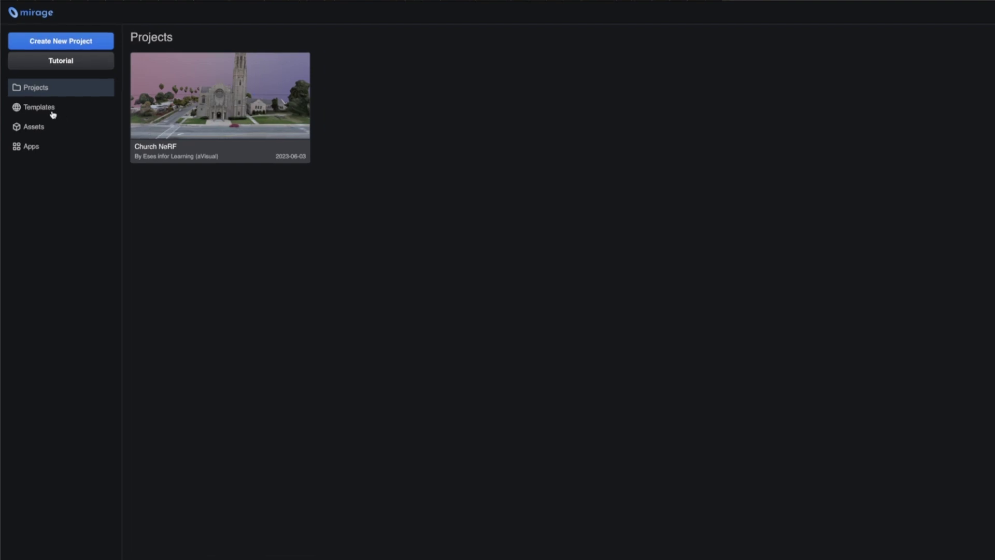
Browse the templates and apps, then create a new project in the editor.
click(52, 114)
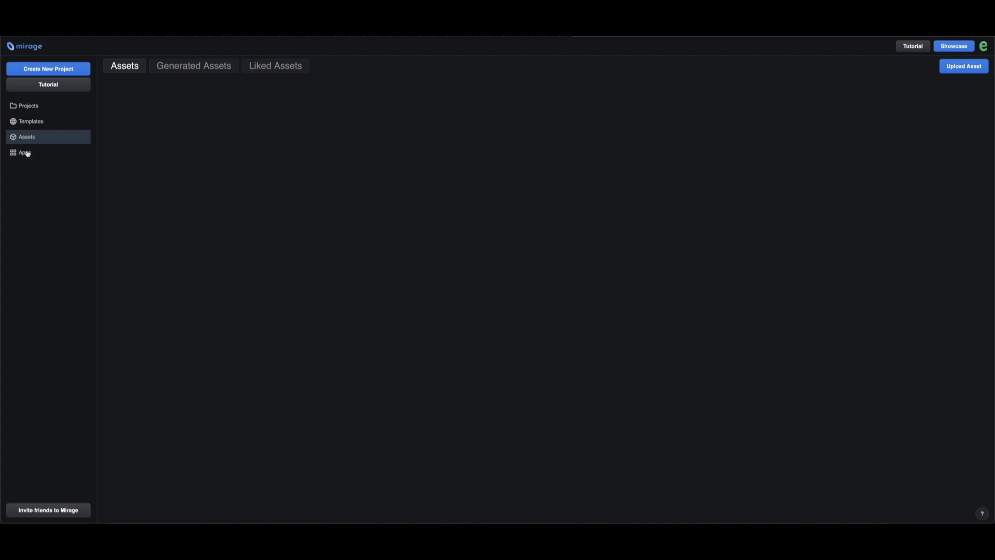
click(29, 154)
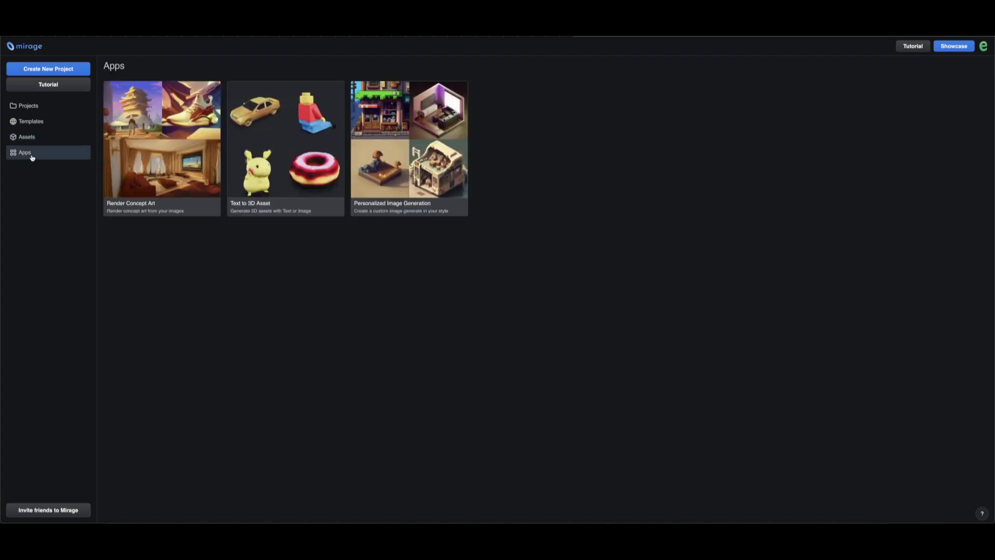
click(48, 69)
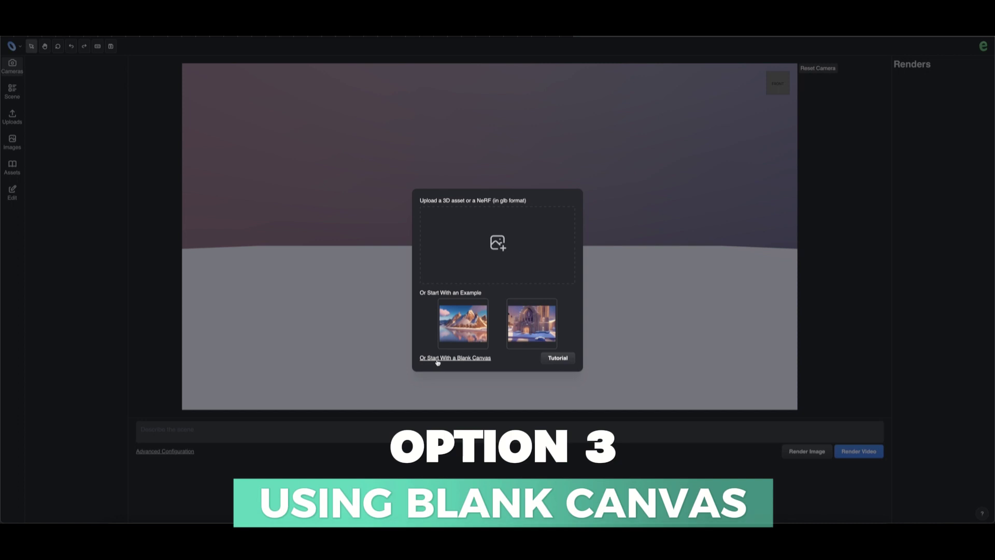
Load the Snowy Mountain example and orbit the view around the mountain.
click(449, 334)
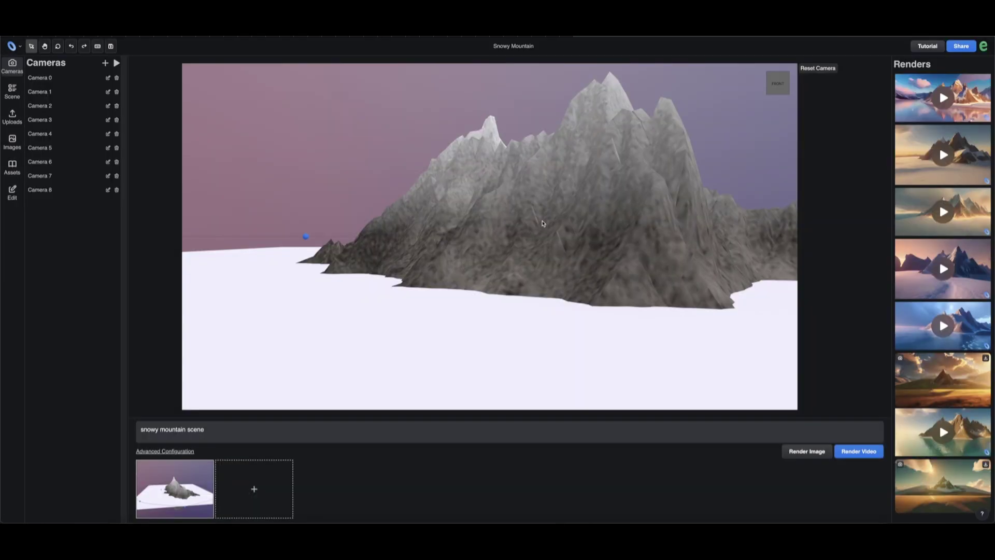
drag(544, 224, 526, 231)
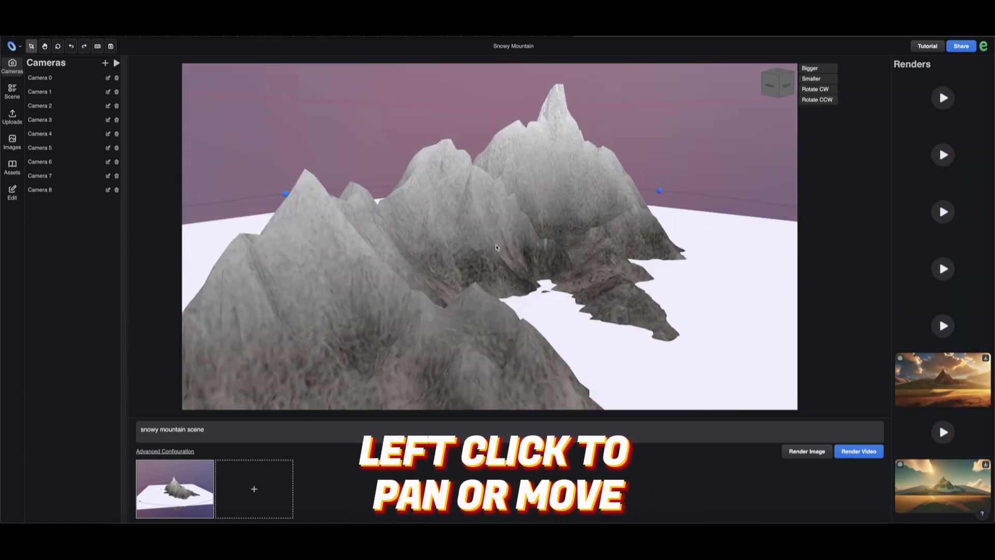
mouse_move(497, 247)
mouse_down()
mouse_move(525, 239)
mouse_move(510, 229)
mouse_up()
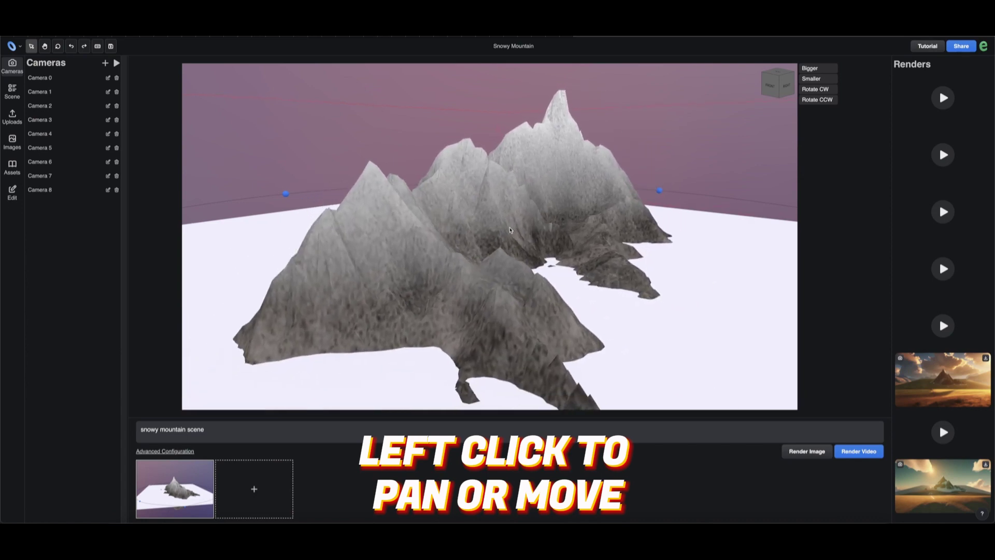
scroll(498, 226, down, 3)
scroll(473, 220, down, 2)
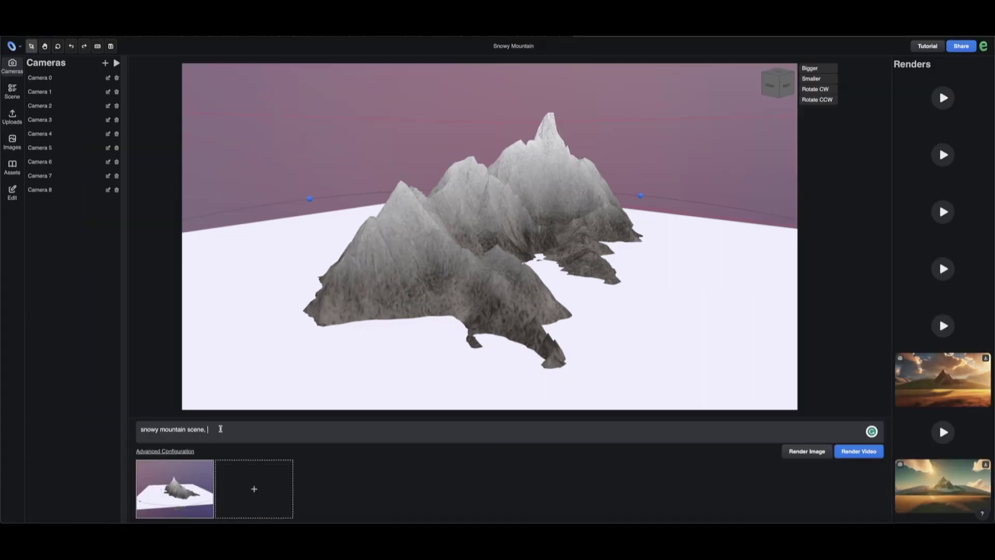
text(su)
text(nrise, )
text(beautiful, ear)
text(ly morni)
text(ng)
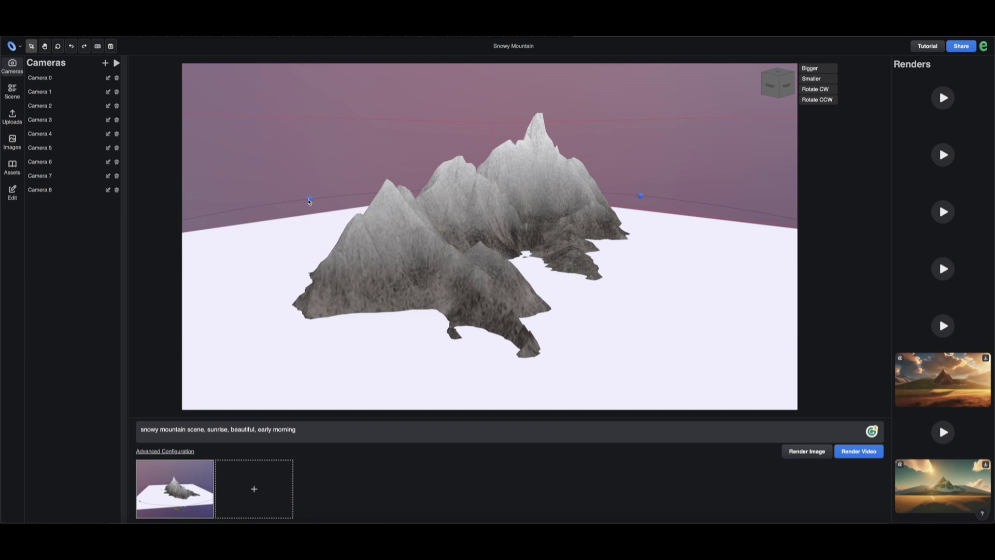
Orbit the camera to reframe the snowy mountains for the sunrise shot.
drag(320, 202, 244, 204)
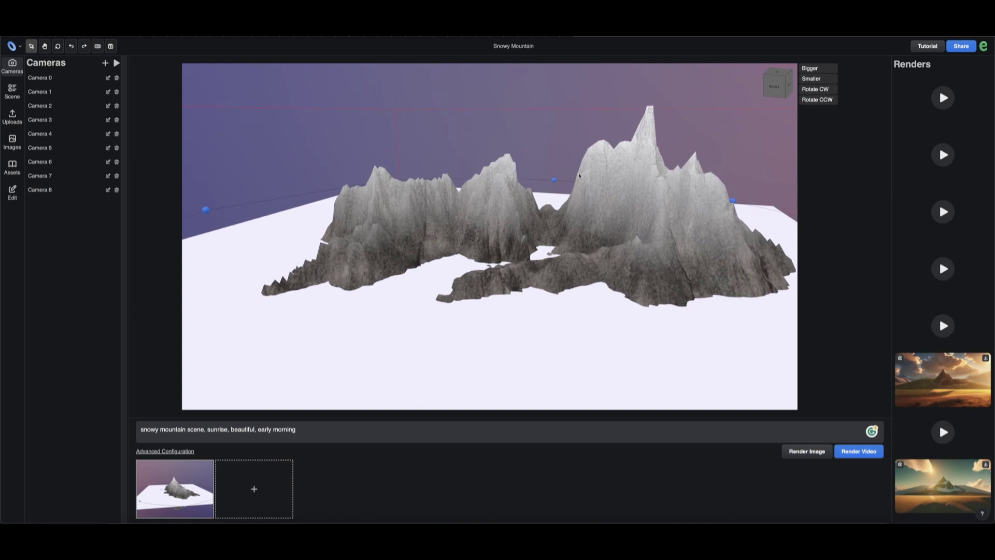
drag(580, 176, 615, 183)
right_click(615, 183)
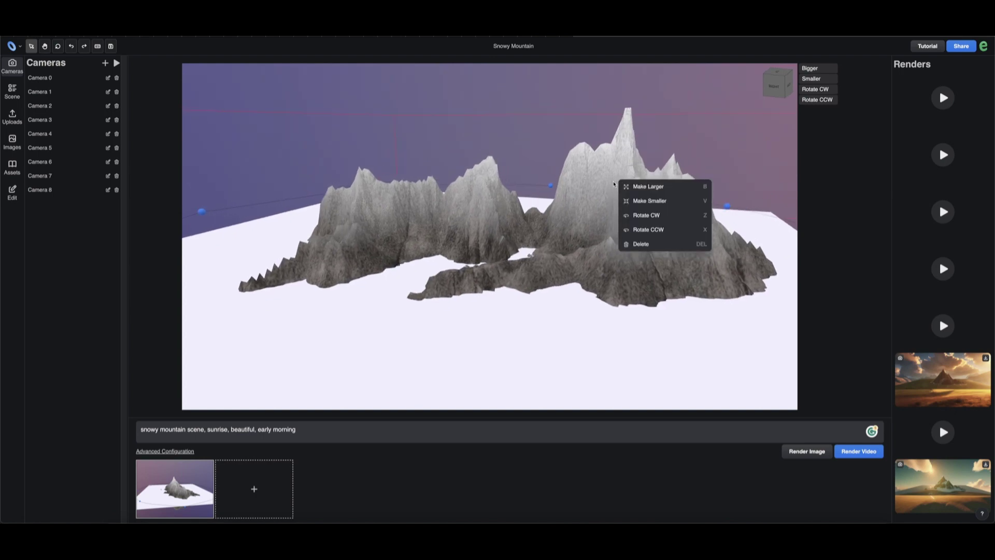
drag(614, 184, 610, 183)
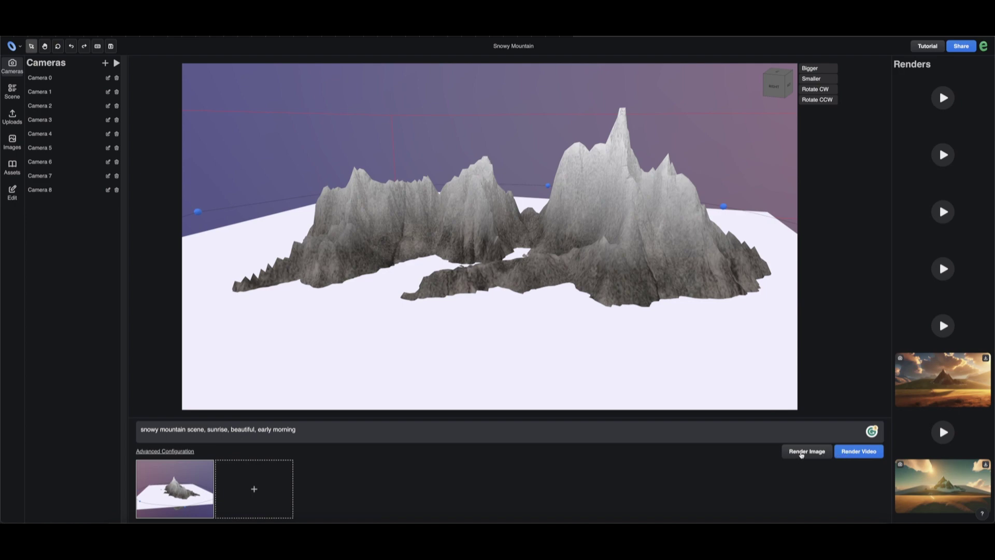
Render a cinematic sunrise still of the mountains and dismiss the preview.
click(801, 452)
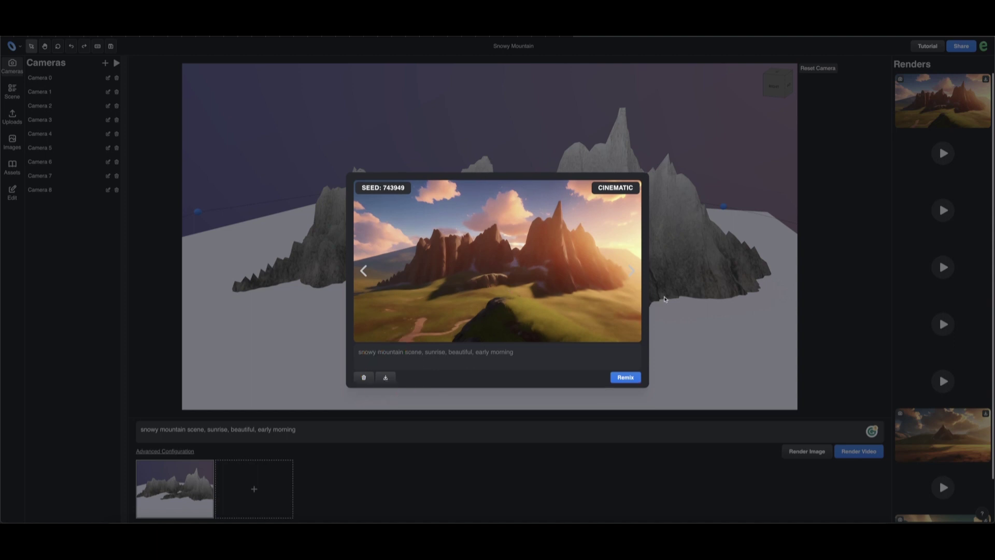
click(665, 298)
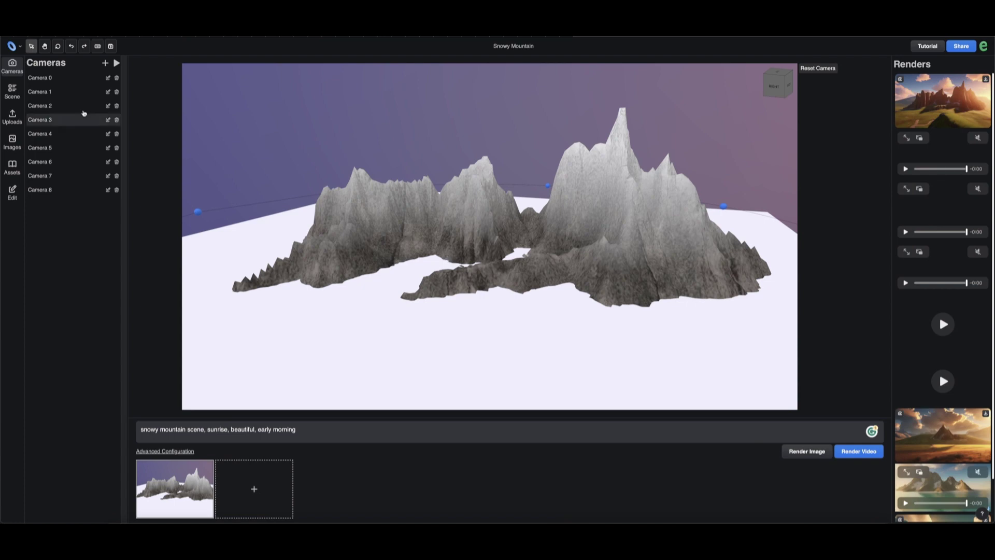
Leave the mountain project and open the beach Product Template from Templates.
click(12, 46)
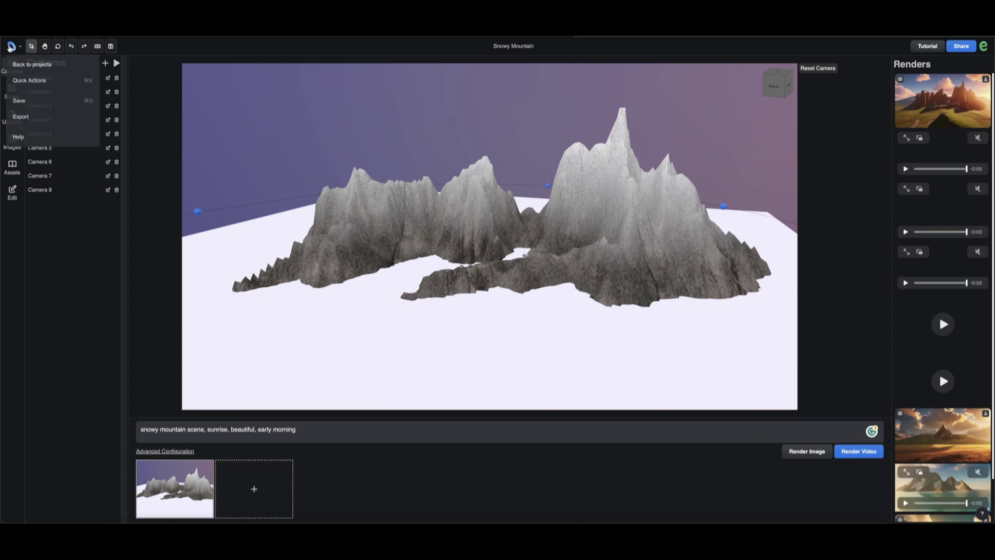
click(35, 66)
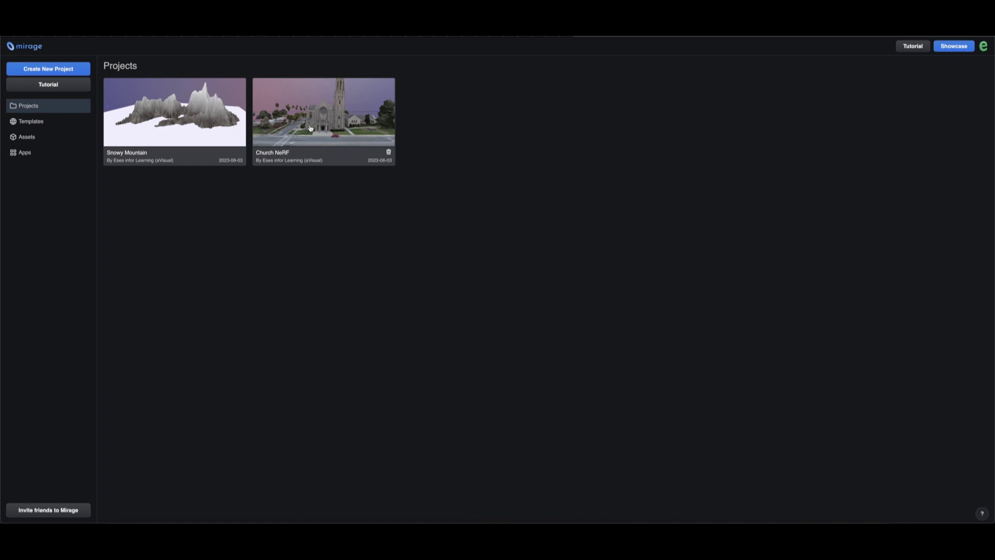
mouse_move(175, 117)
click(30, 122)
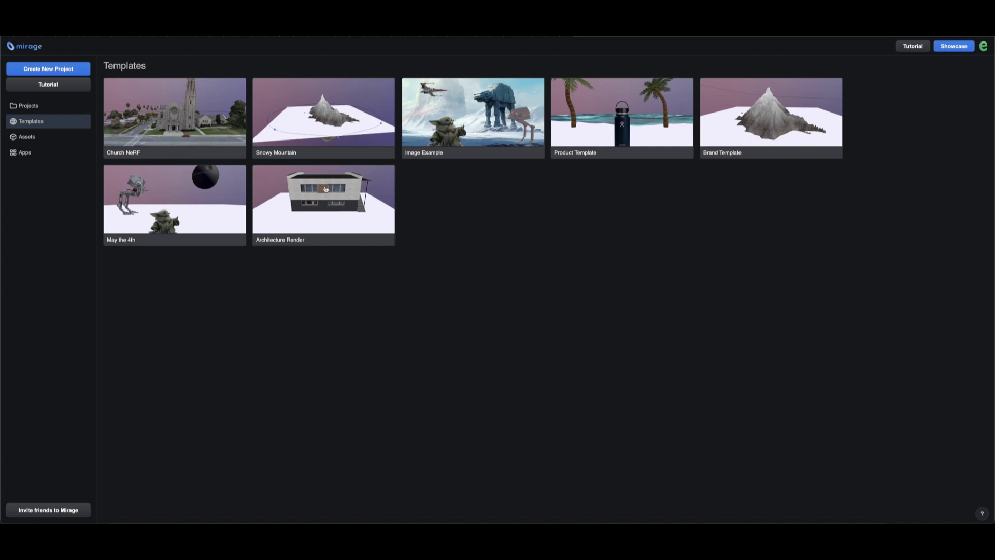
click(645, 122)
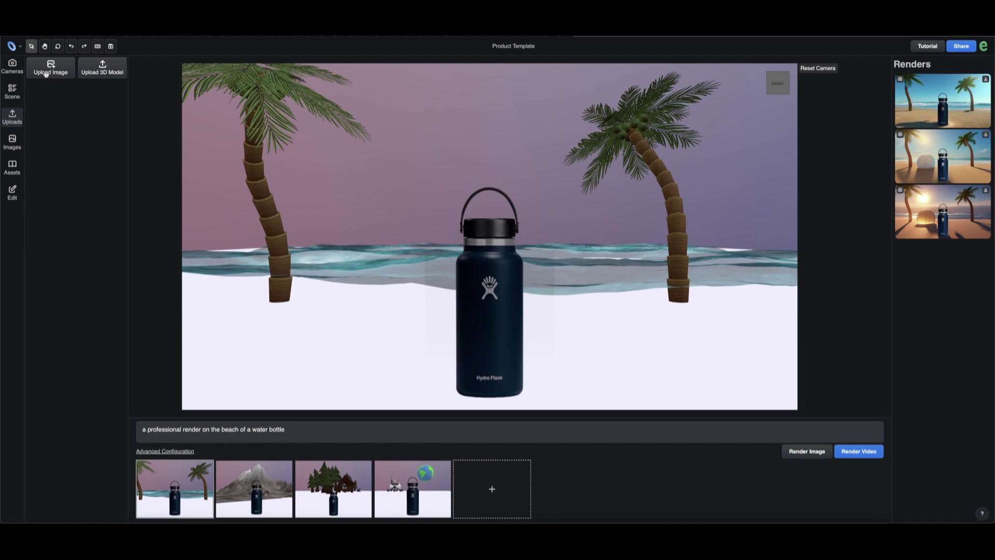
Upload the anime character image, remove its background, and place it on the canvas.
click(45, 74)
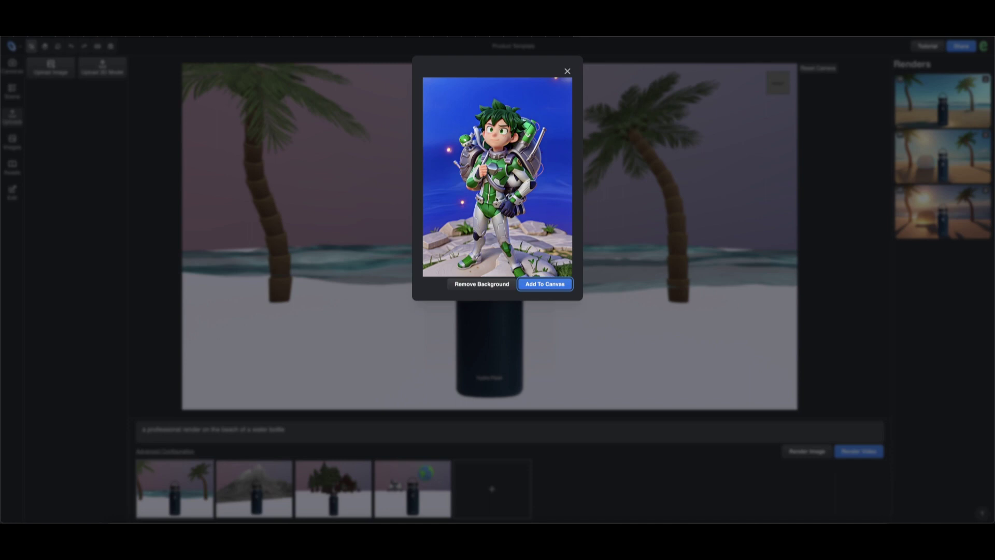
click(485, 287)
click(548, 287)
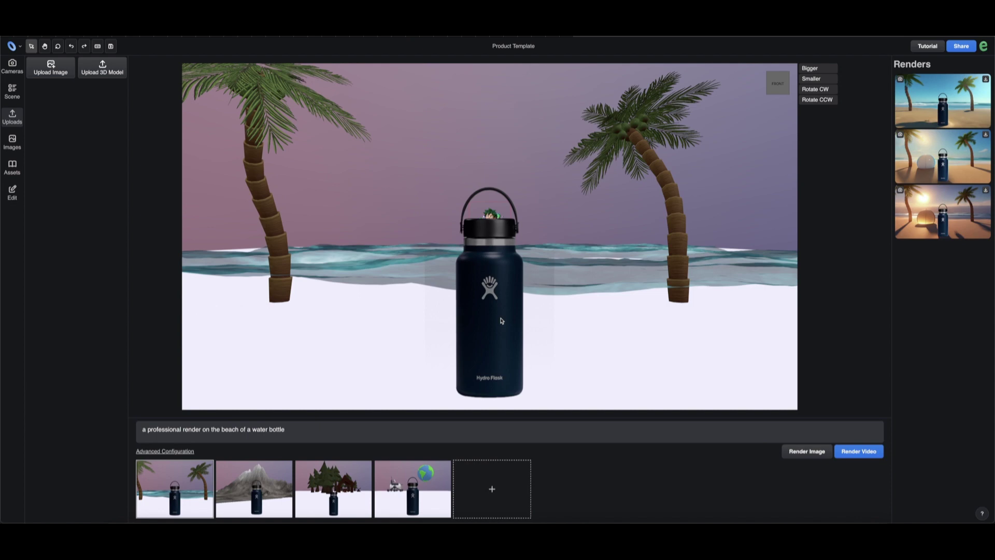
Delete the water bottle using its context menu.
click(501, 320)
right_click(501, 320)
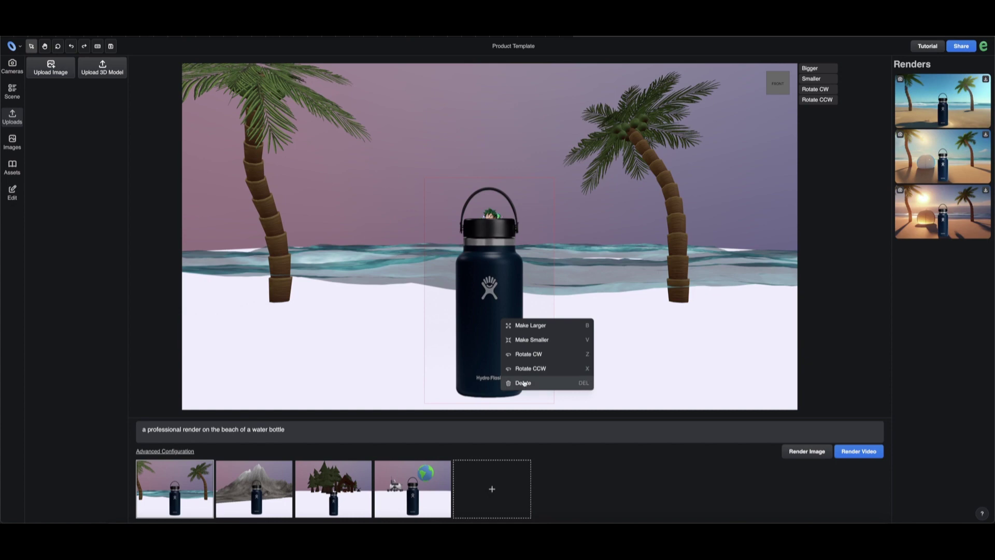
click(524, 383)
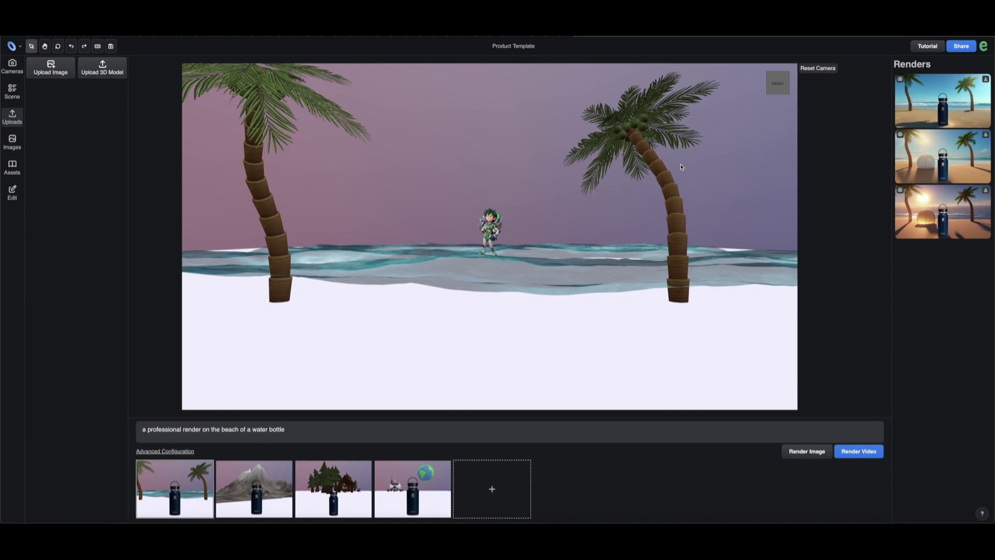
Delete the right-hand palm tree using its context menu.
click(671, 184)
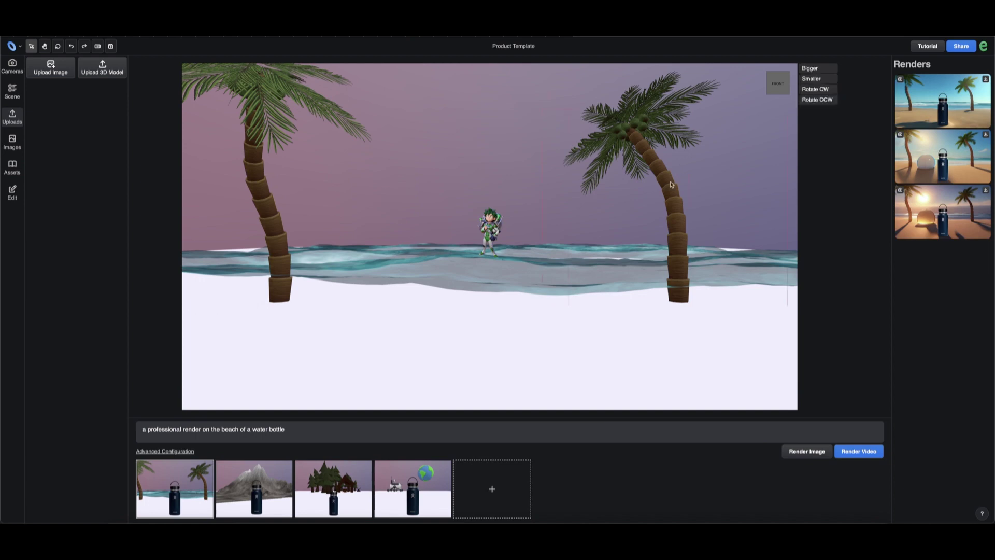
right_click(672, 184)
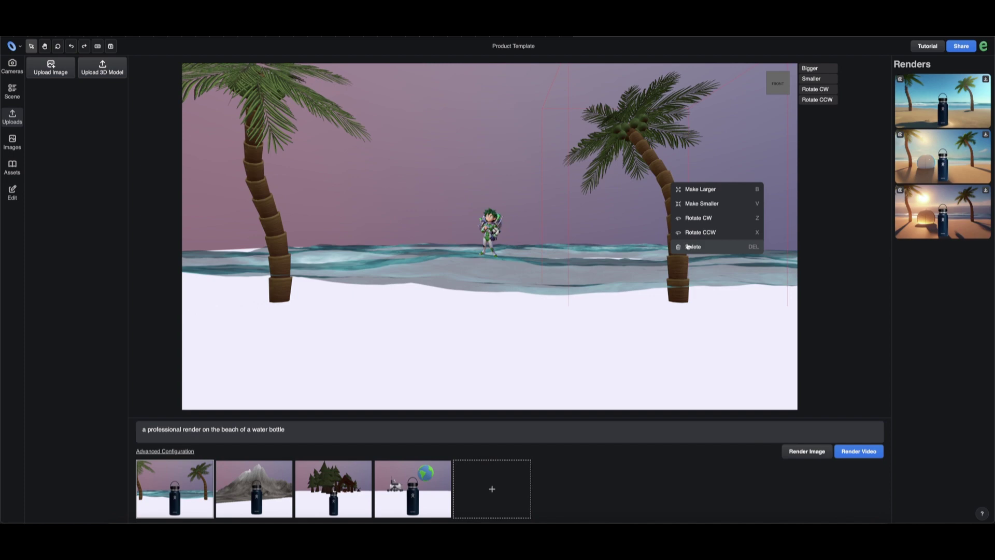
click(688, 246)
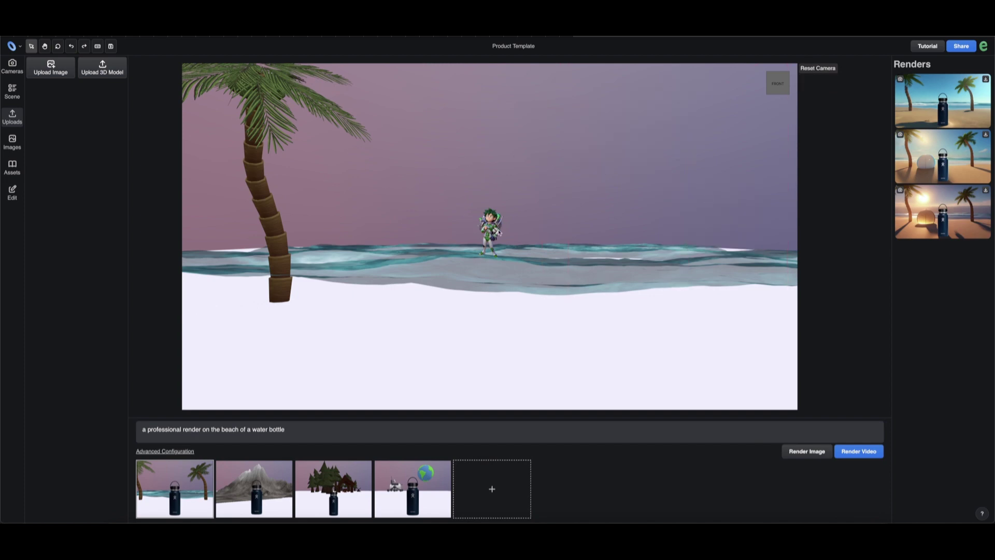
Enlarge the selected character five times with Bigger, undoing the last step.
click(490, 230)
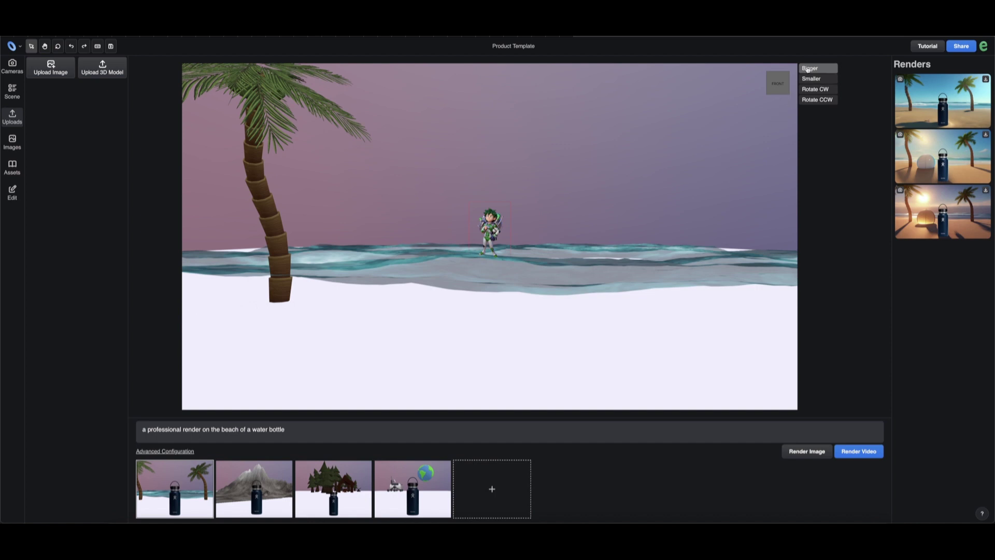
click(809, 69)
click(809, 69)
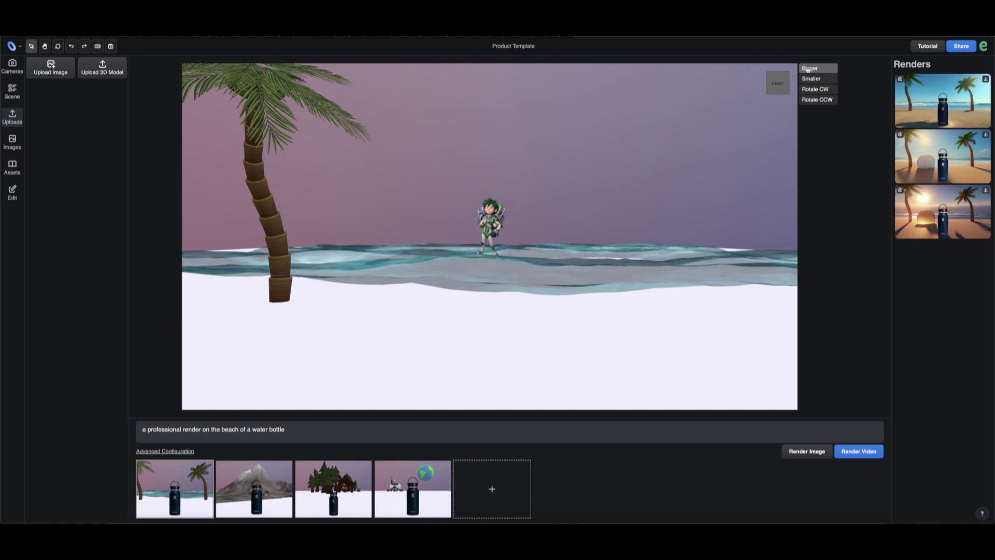
click(809, 69)
click(809, 69)
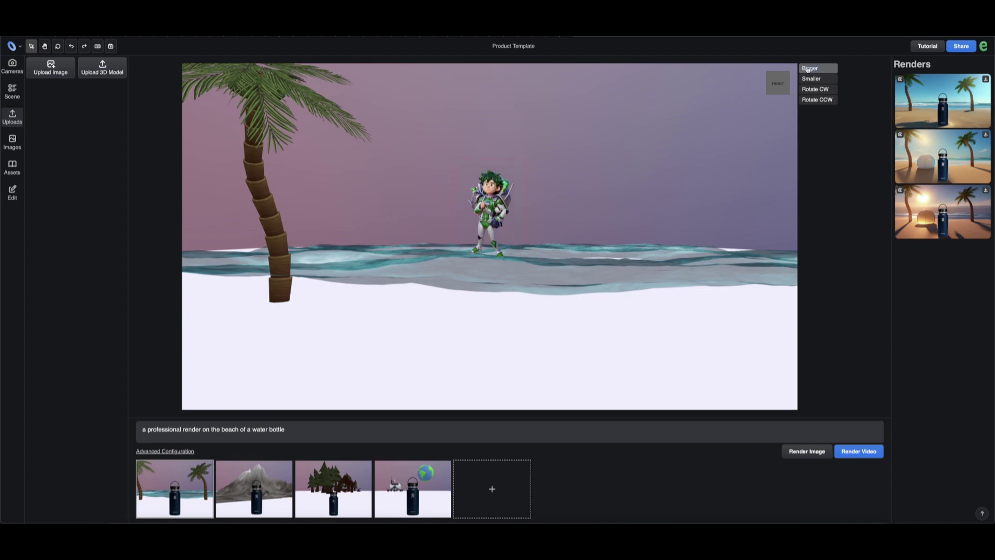
click(809, 68)
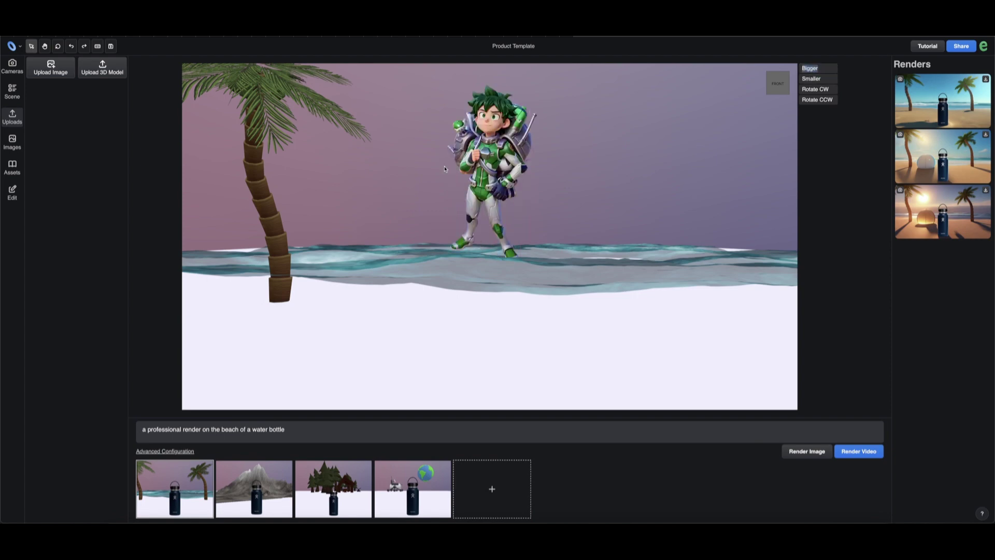
key(ctrl+z)
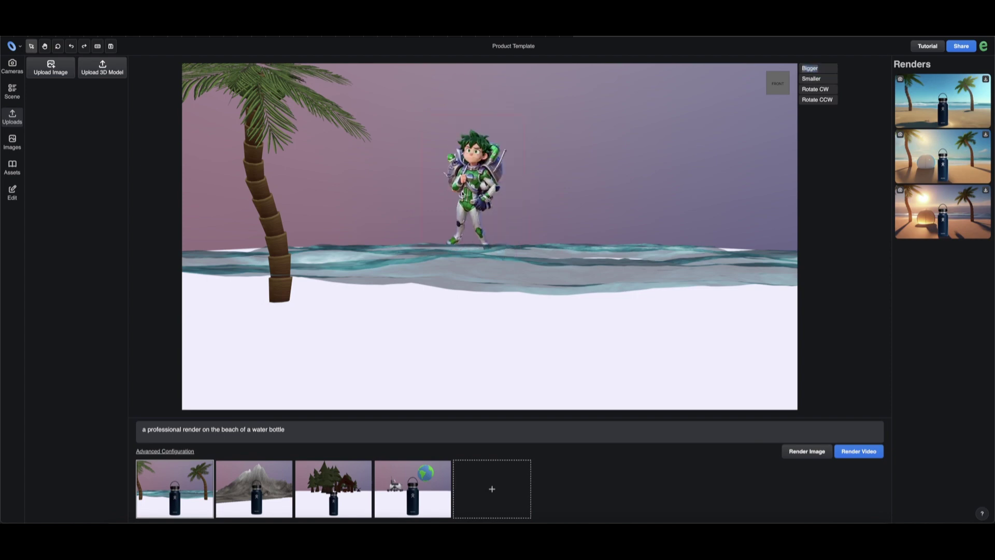
Move the character forward and right, then fine-tune its size larger.
drag(476, 179, 571, 42)
click(810, 69)
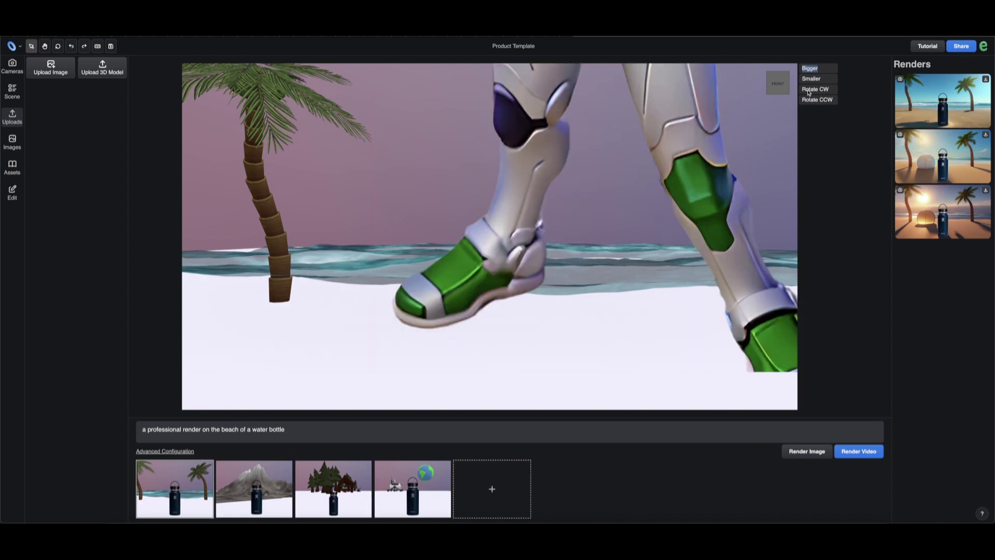
click(809, 78)
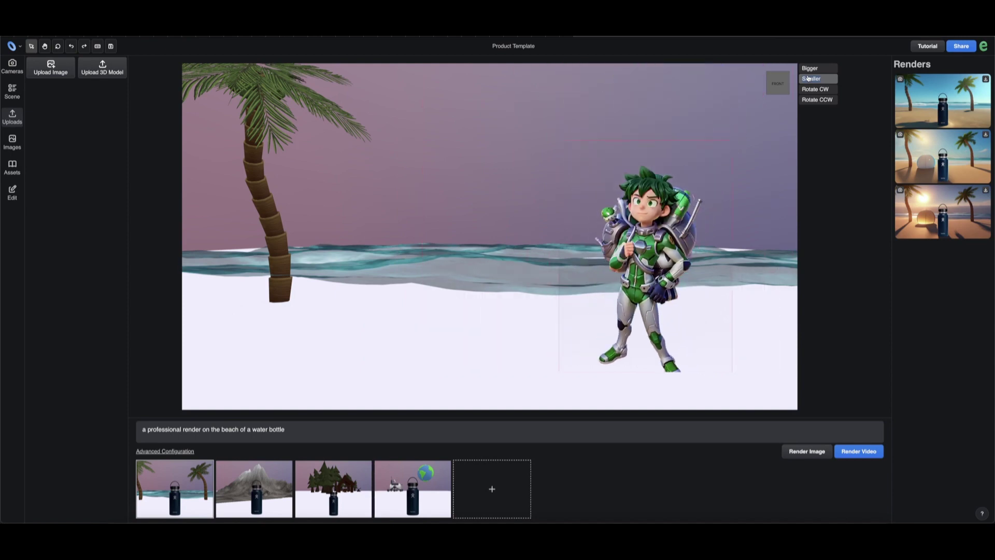
double_click(808, 79)
click(810, 70)
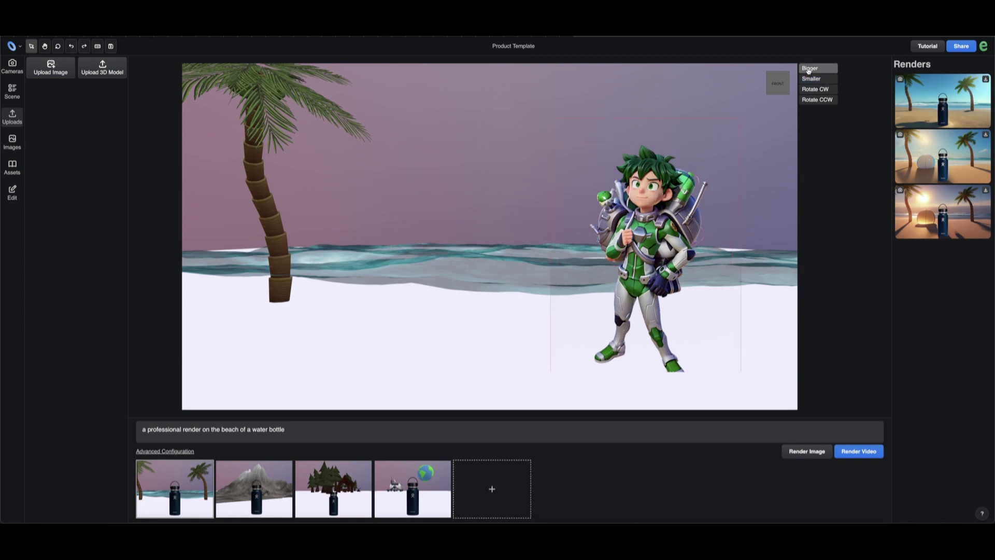
click(809, 70)
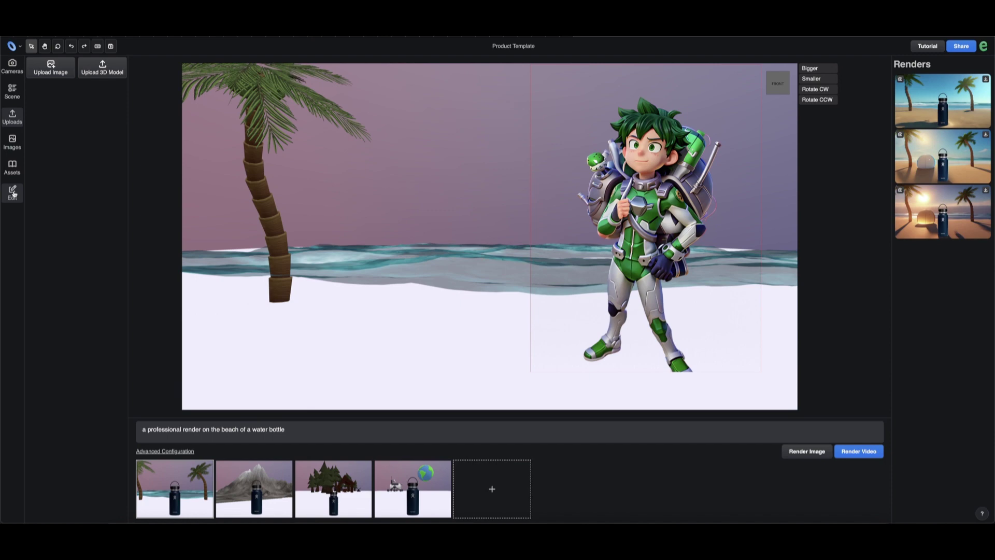
Open the Edit panel with aspect ratio, field of view and shape options.
click(13, 192)
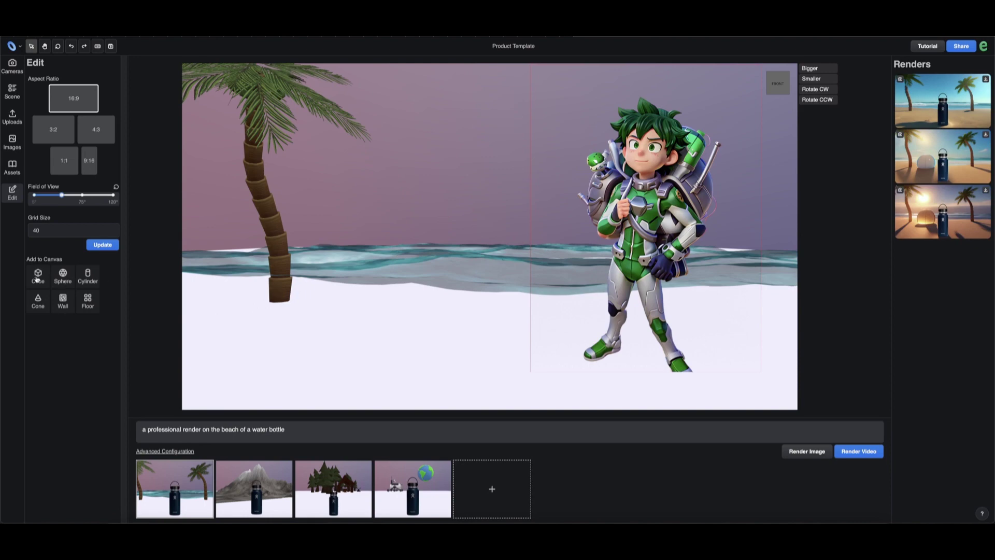
Add a sphere between the palm tree and the character and enlarge it two sizes.
click(63, 276)
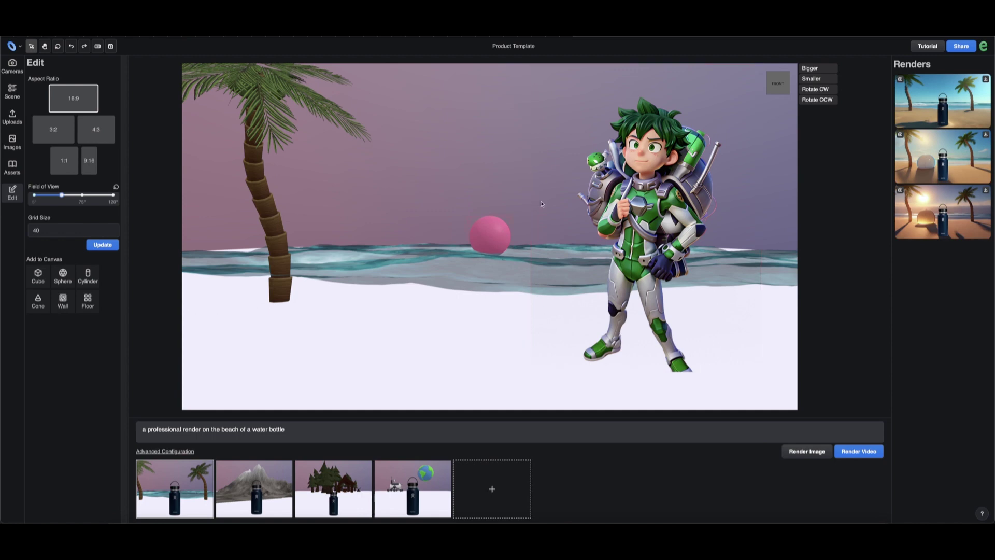
click(809, 68)
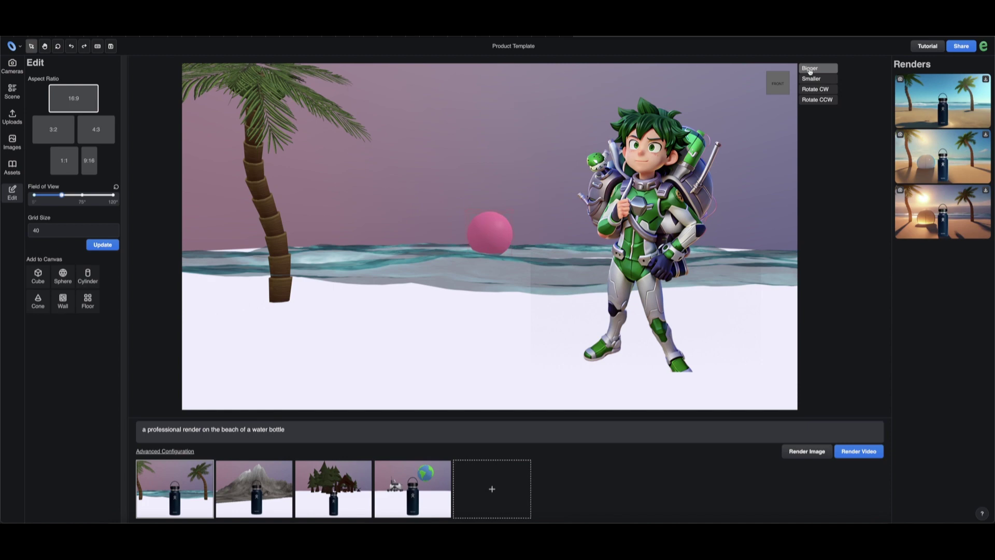
click(809, 69)
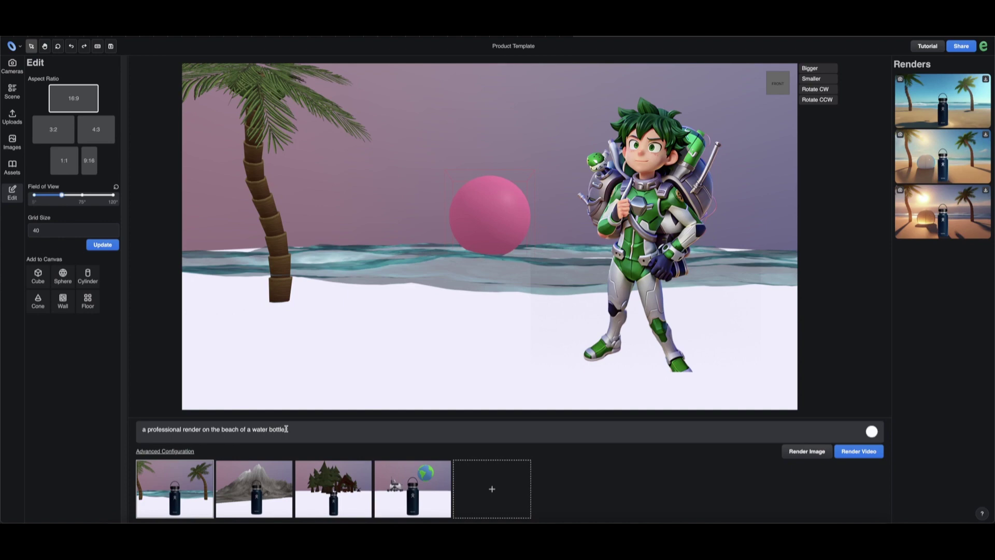
Delete the 'of a water bottle' wording from the beach render prompt.
key(BackSpace)
key(BackSpace)
key(BackSpace)
key(BackSpace)
key(BackSpace)
key(BackSpace)
key(BackSpace)
key(BackSpace)
key(BackSpace)
text(, sun)
text(set)
scroll(532, 132, down, 5)
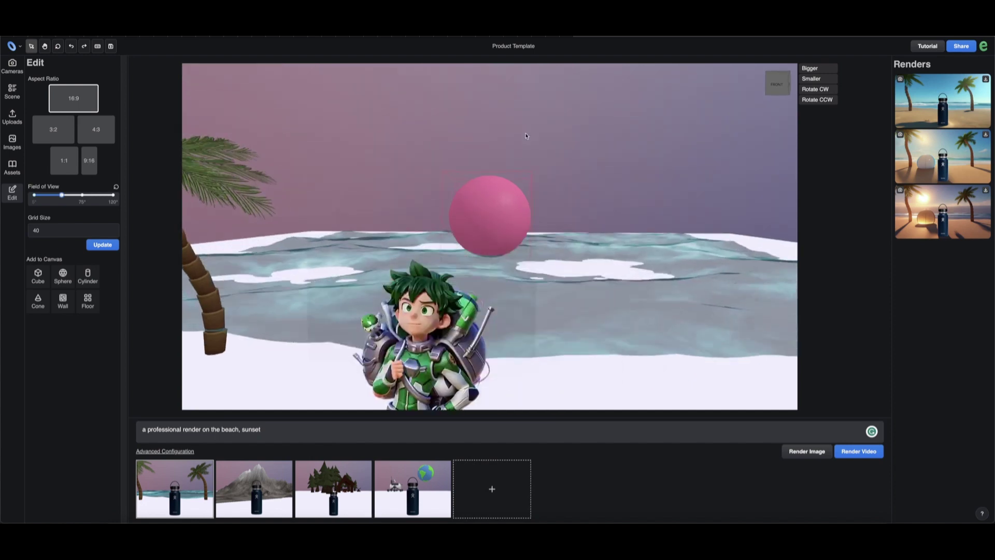
scroll(532, 133, down, 3)
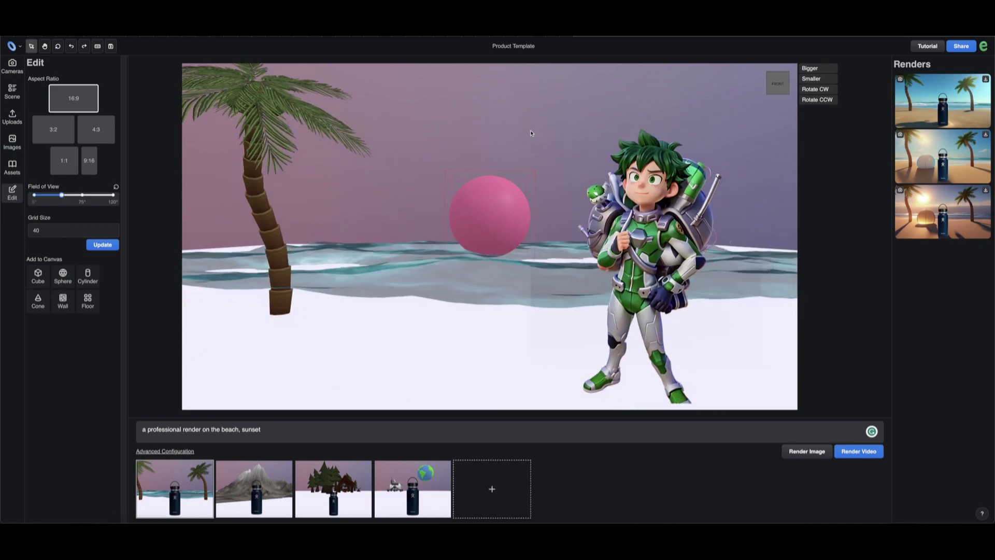
scroll(532, 134, down, 3)
scroll(530, 133, down, 3)
scroll(531, 132, up, 3)
scroll(532, 132, up, 2)
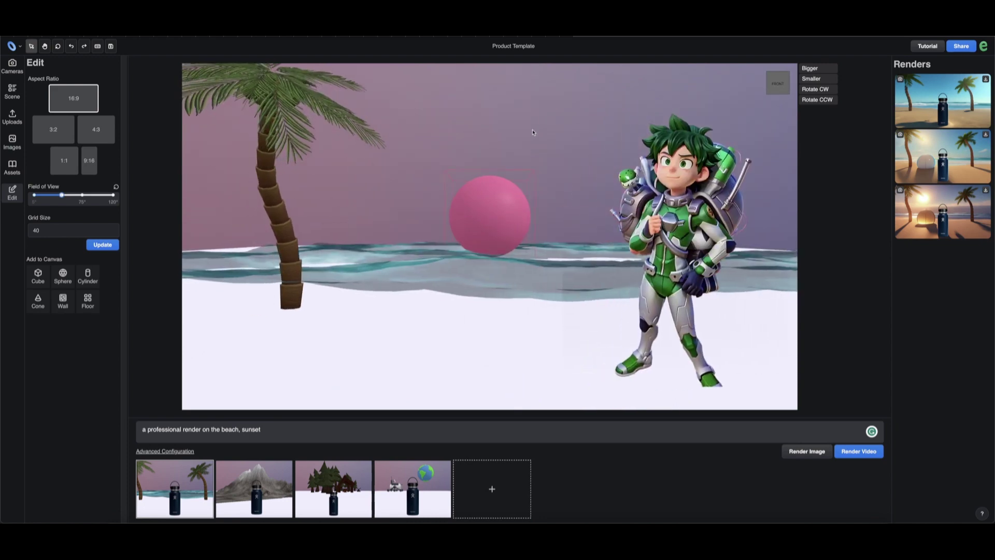
scroll(533, 133, down, 2)
scroll(532, 132, down, 3)
scroll(531, 132, down, 2)
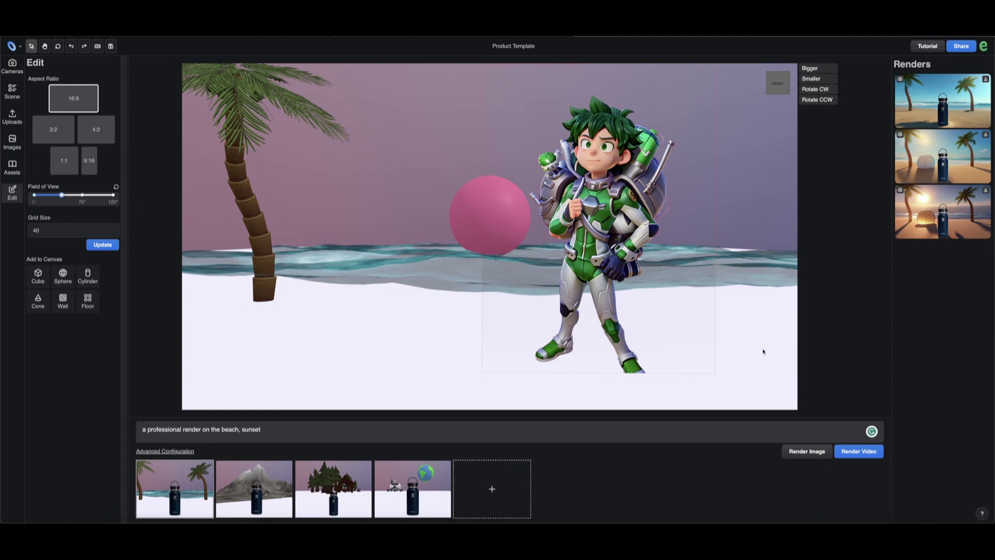
Render the beach scene and download the resulting sunset image.
click(799, 452)
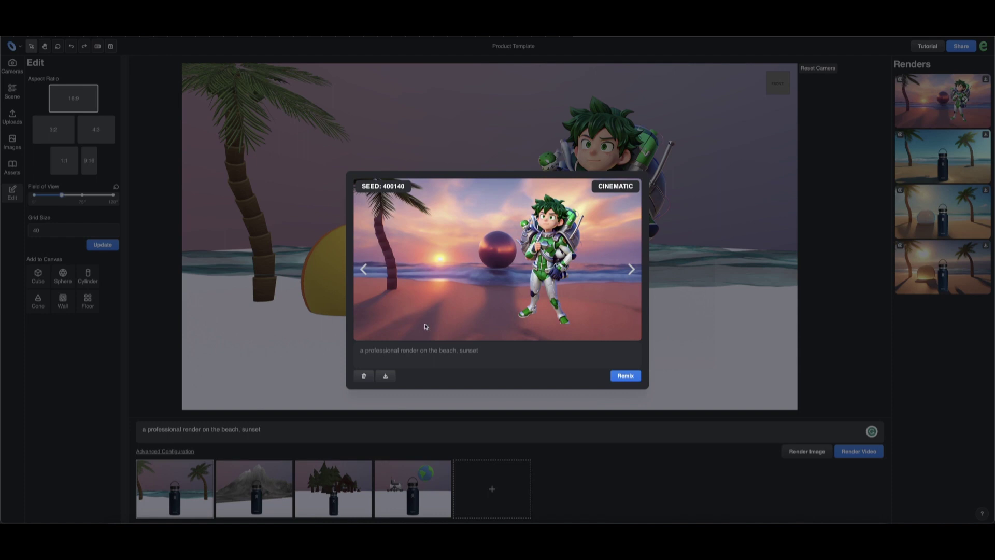
click(391, 379)
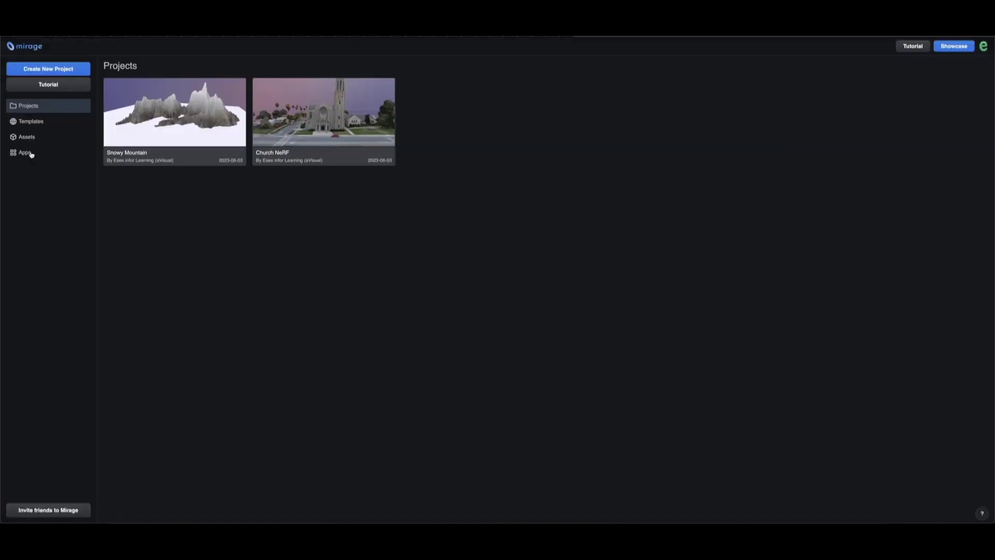
Open the Apps page from the Mirage sidebar.
click(32, 154)
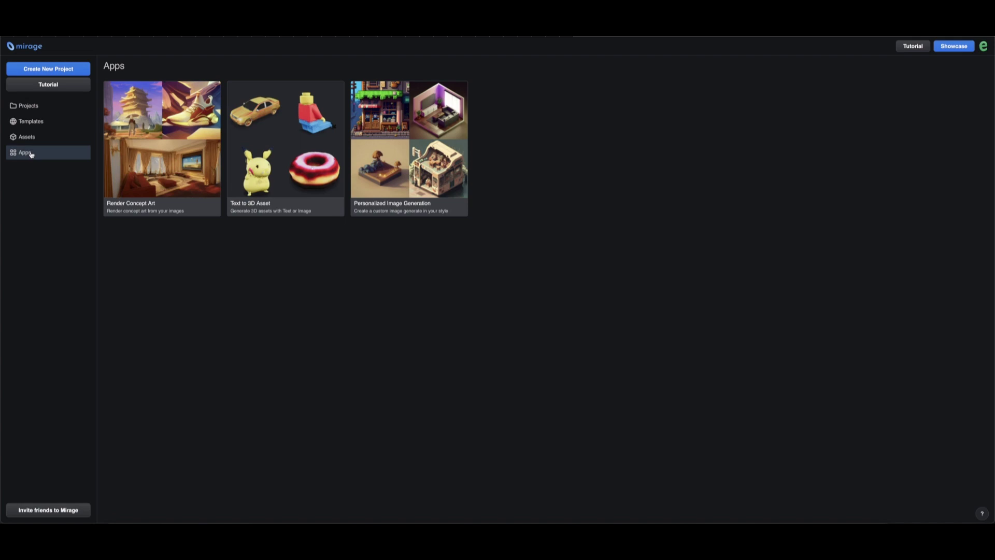